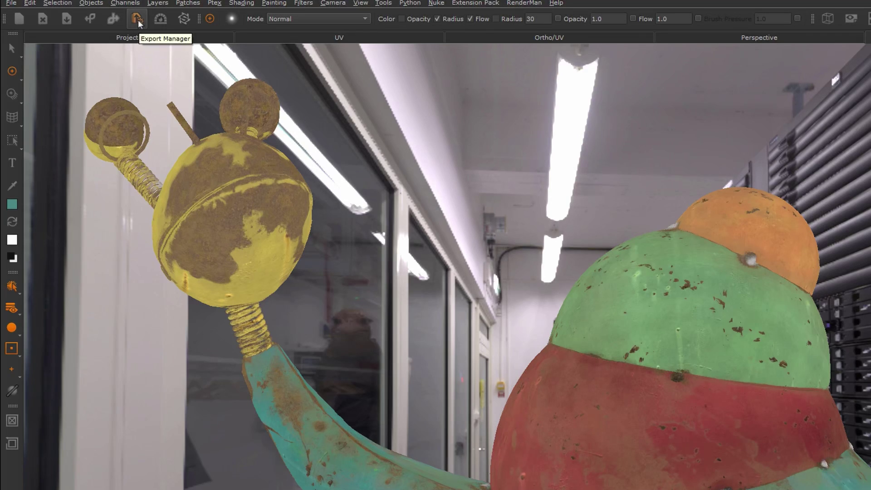
Open the Export Manager and choose the snailtextures folder as the export root path
click(138, 19)
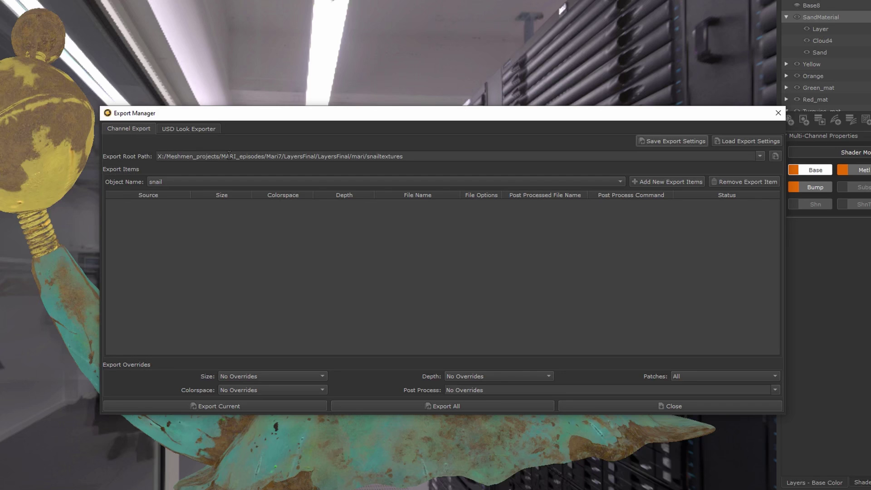
click(775, 157)
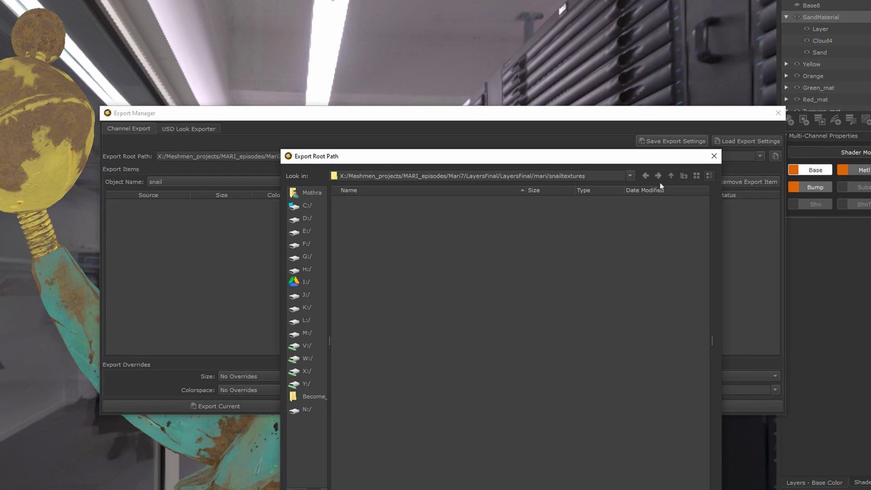
click(671, 175)
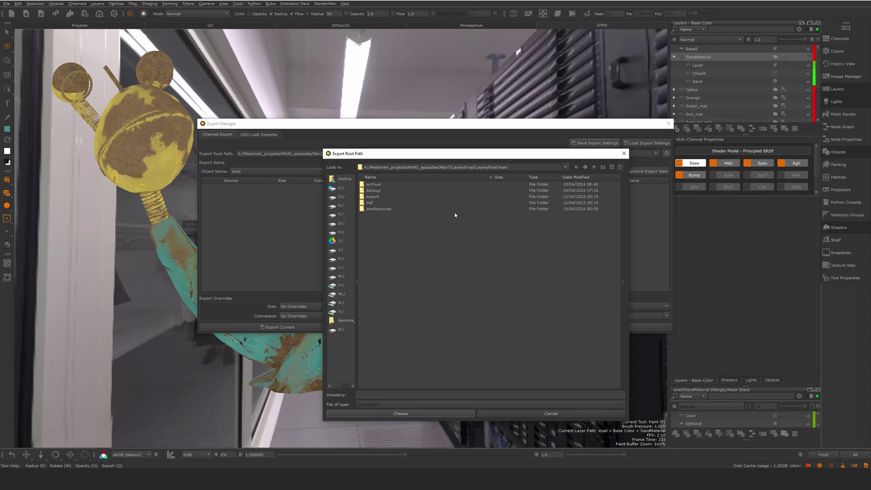
click(378, 209)
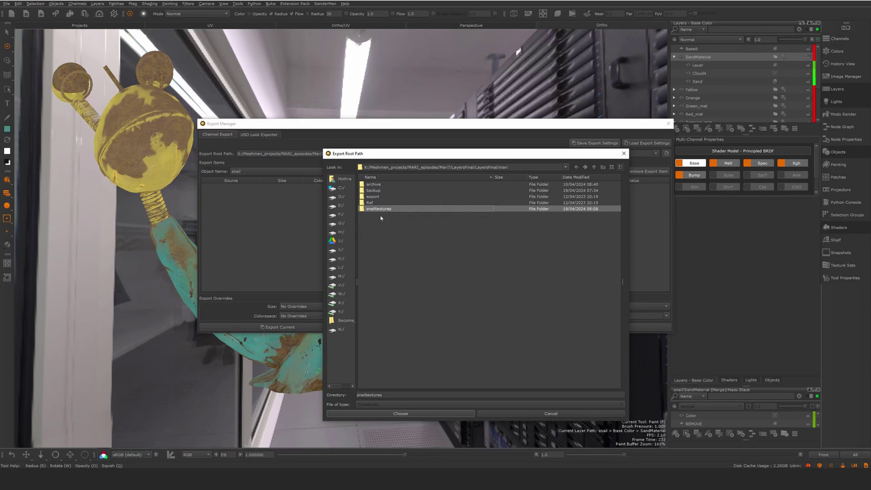
double_click(378, 209)
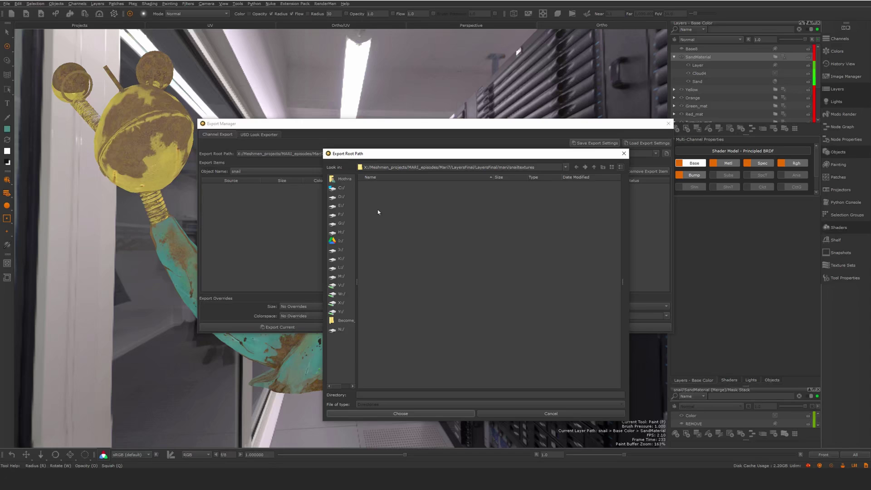
click(400, 413)
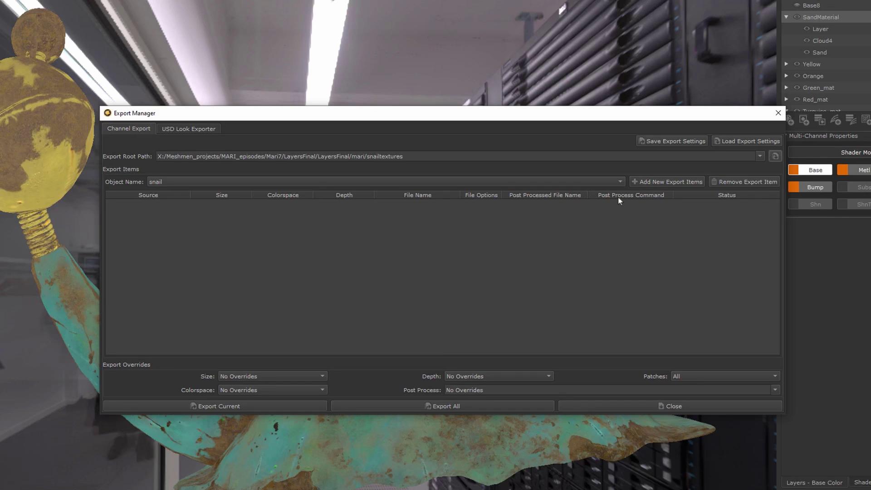
Add Base Color, Specular, Roughness, Bump, MET and DISP channels as new export items
click(679, 184)
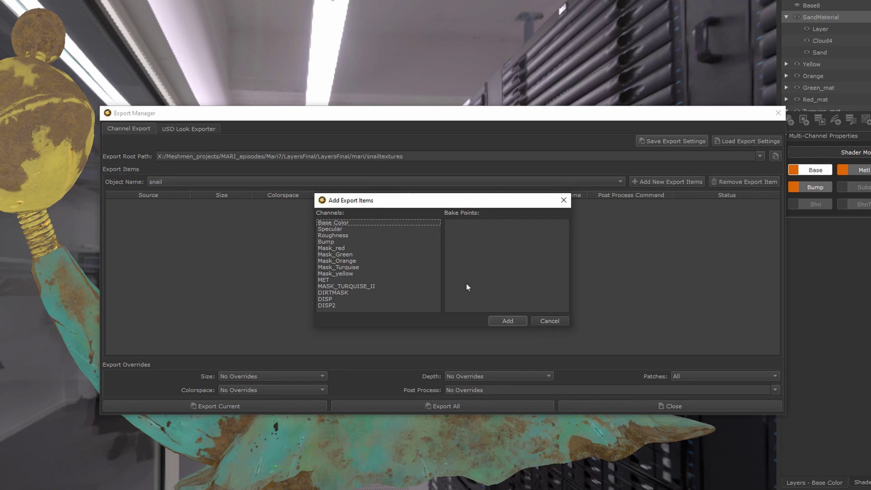
mouse_move(333, 222)
mouse_down()
mouse_move(347, 238)
mouse_move(335, 236)
mouse_up()
ctrl+click(328, 242)
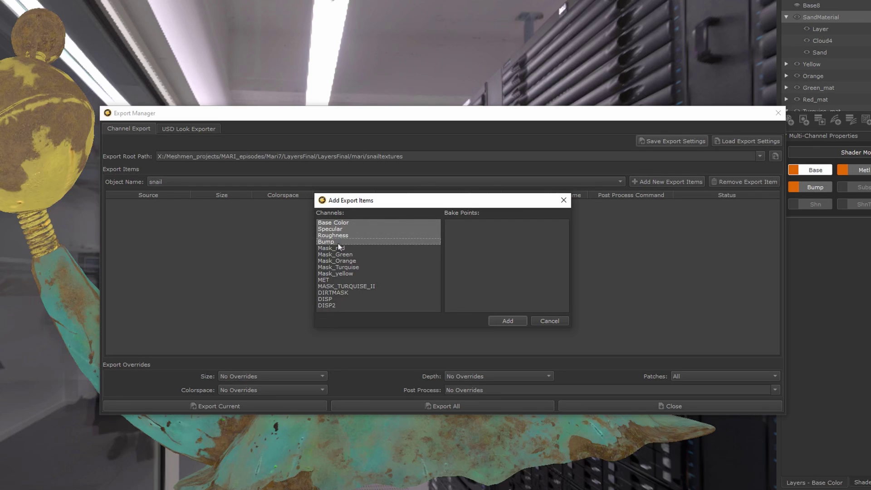
ctrl+click(328, 280)
ctrl+click(328, 299)
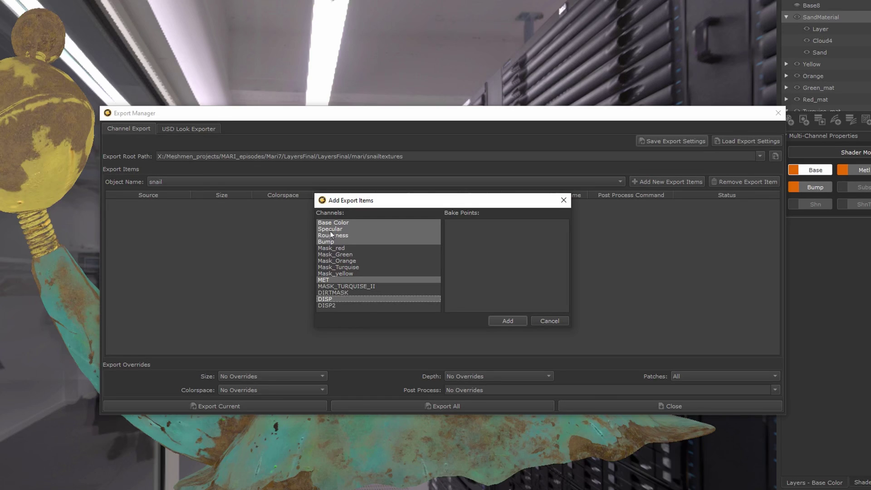
click(508, 321)
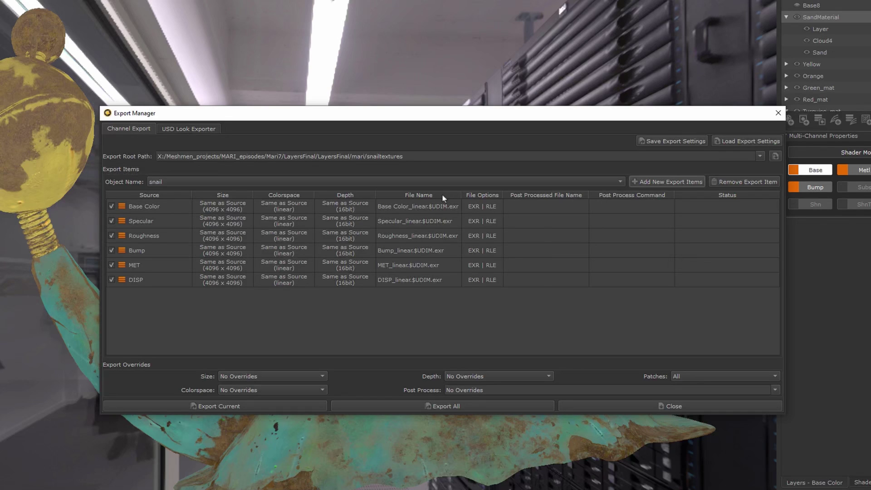
Widen the File Name column and change Base Color's file name to $CHANNEL.$UDIM.exr
drag(462, 195, 501, 195)
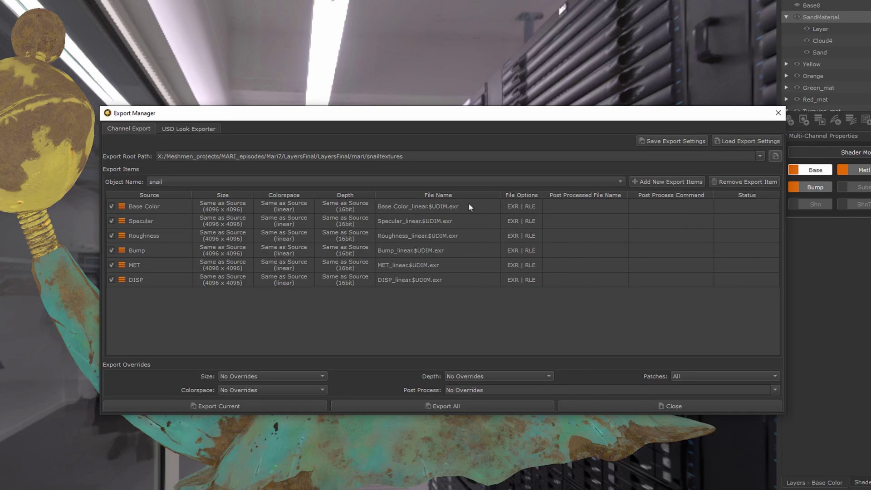
double_click(421, 207)
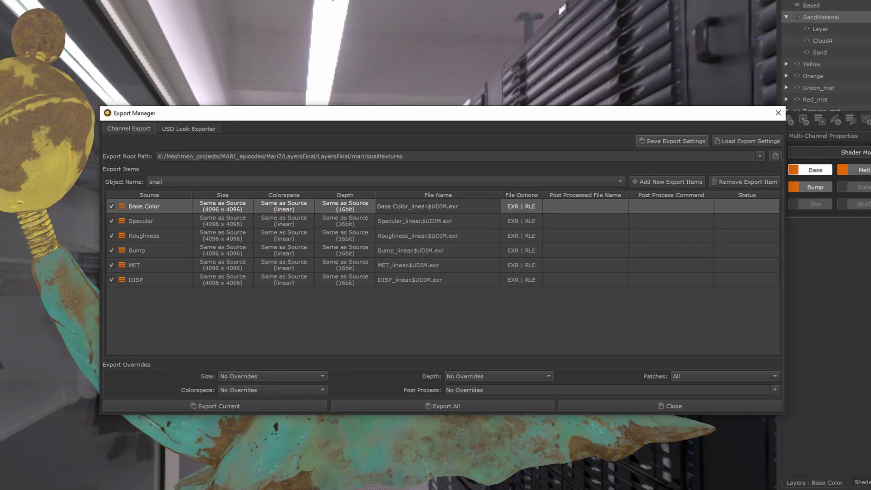
drag(424, 207, 366, 206)
key(BackSpace)
text($)
key(Delete)
key(Delete)
text(CHANNEL)
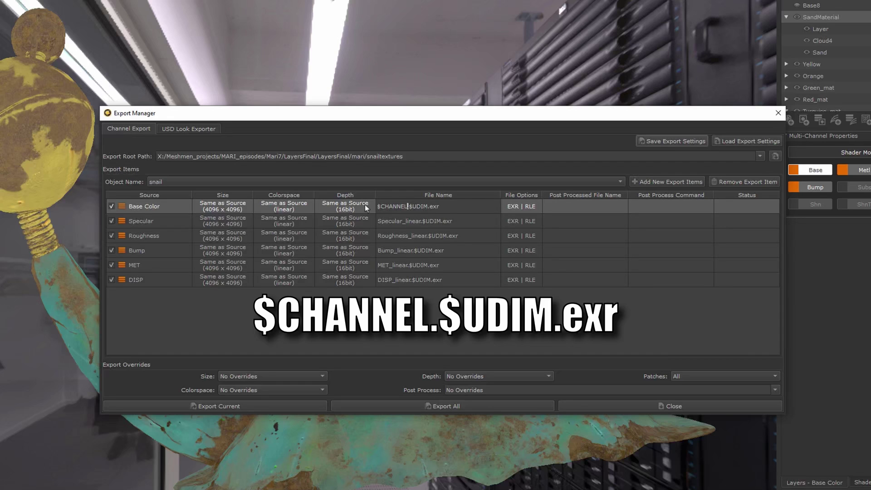
text(.)
key(End)
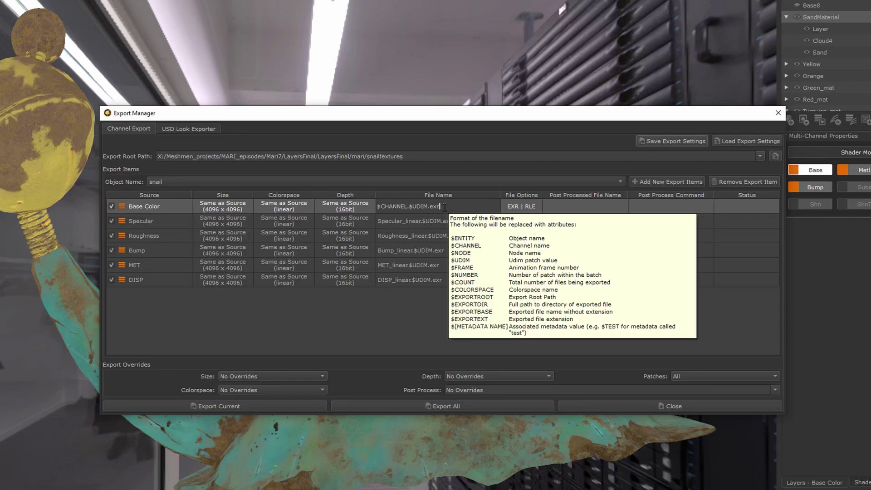
Change Base Color's file name to $CHANNEL_$COLORSPACE.$UDIM.exr
click(406, 210)
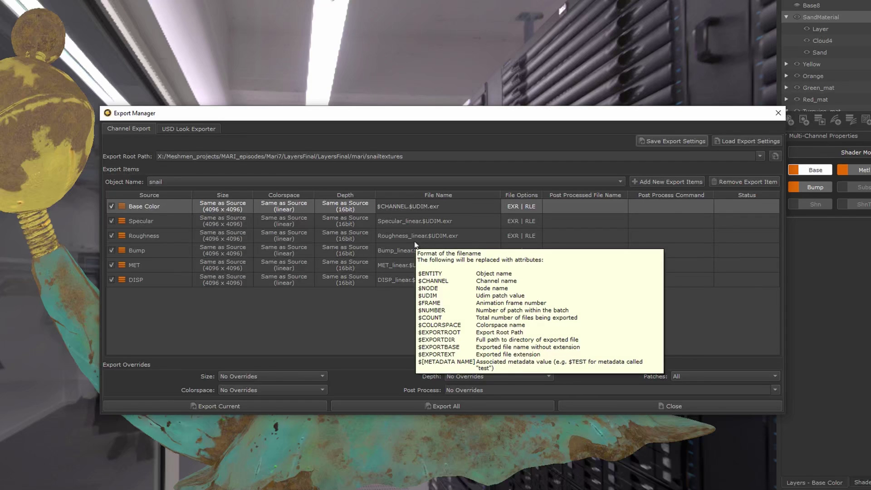
key(Delete)
text(_$)
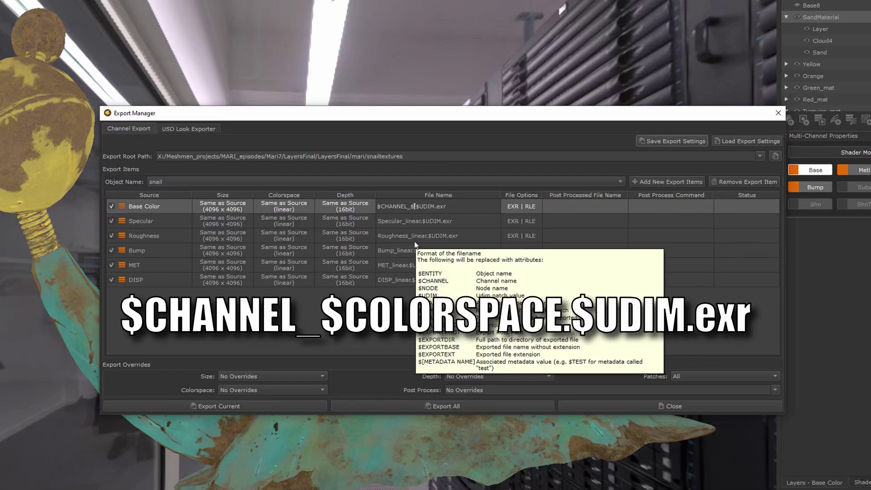
text(COLORSPACE.)
click(488, 206)
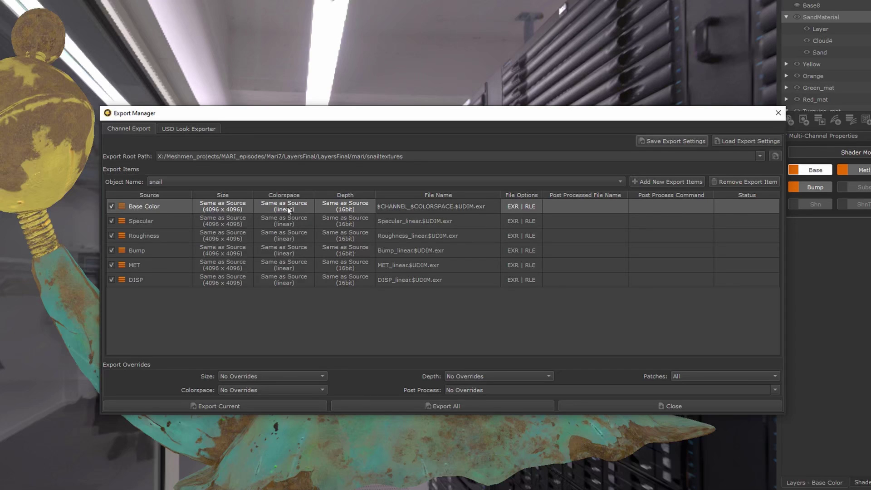
Re-edit and commit the Base Color file name, then select its pattern for copying
double_click(492, 210)
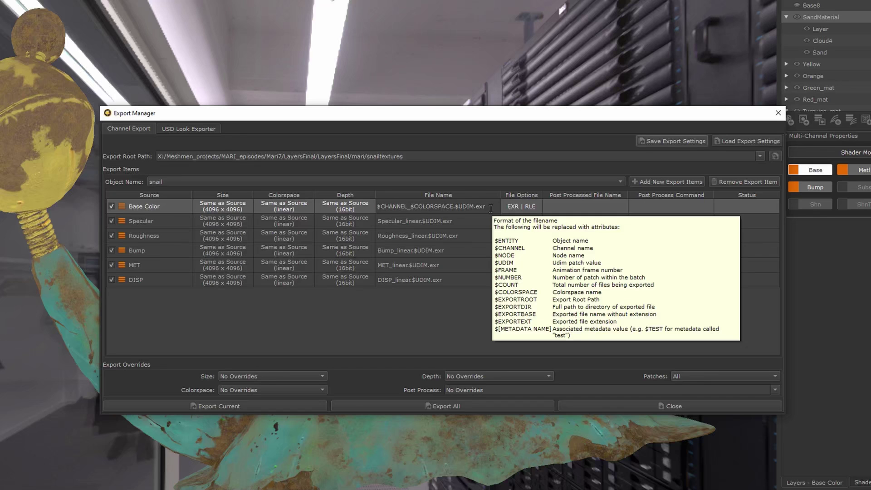
key(Return)
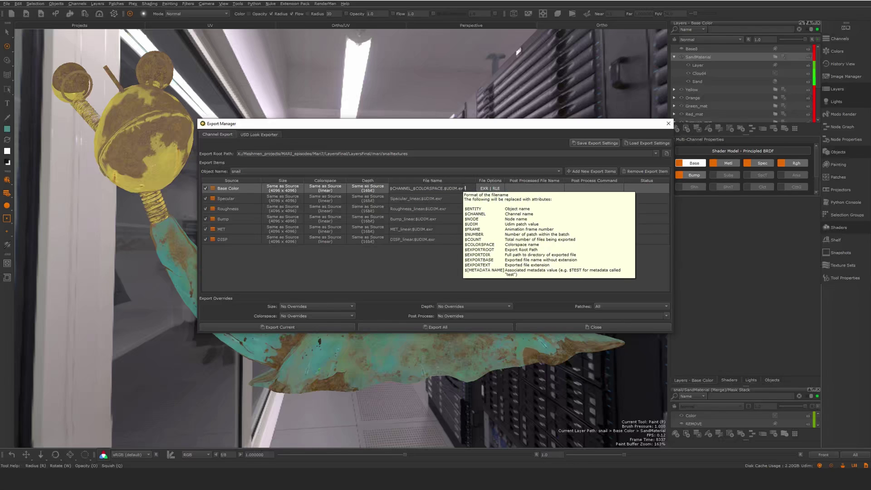
text(r)
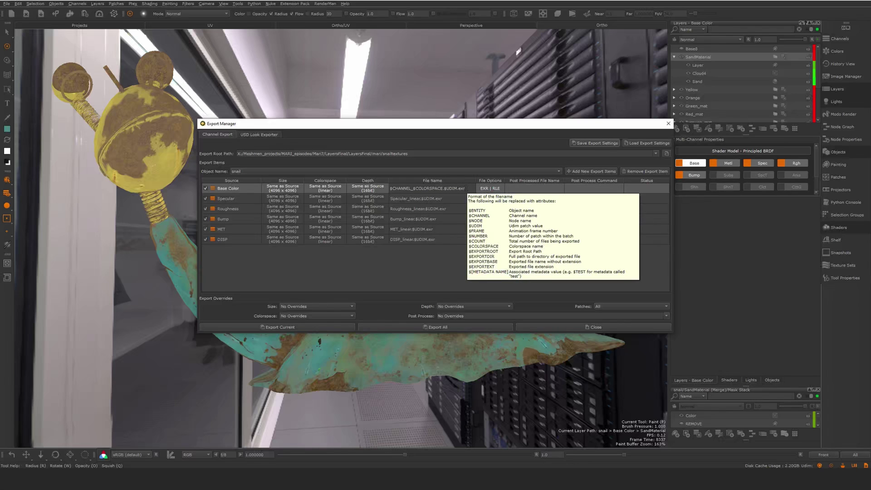
key(Return)
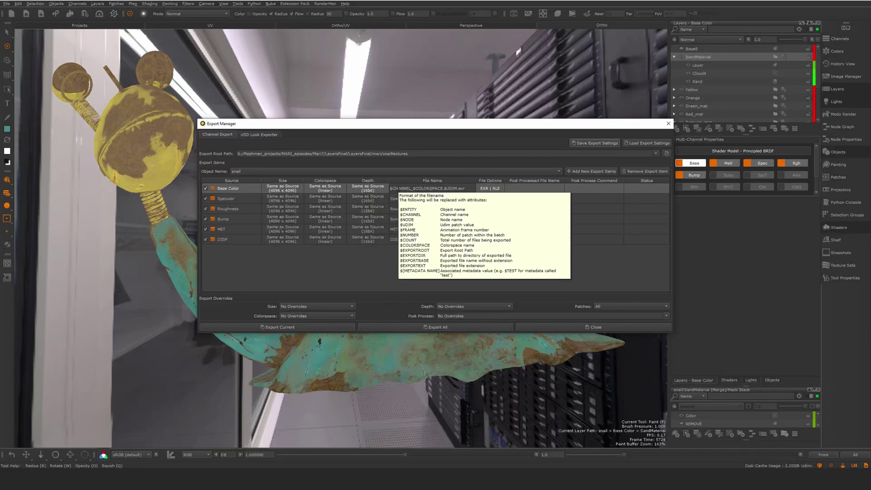
drag(467, 189, 391, 188)
key(ctrl+c)
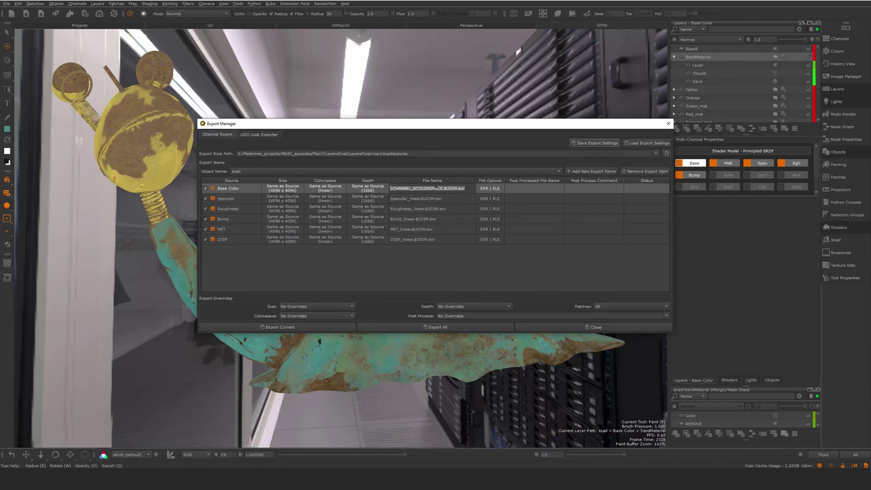
Paste $CHANNEL_$COLORSPACE.$UDIM.exr into the Specular, Roughness, Bump, MET and DISP file names
click(450, 200)
double_click(450, 200)
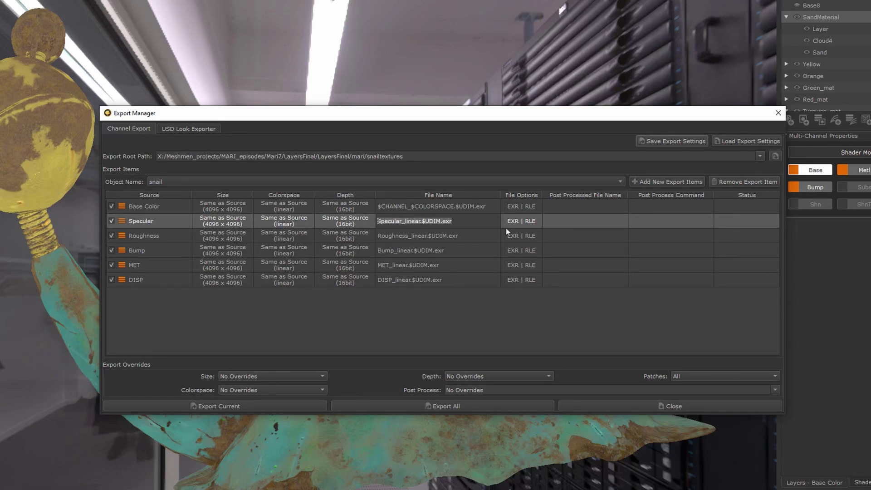
key(ctrl+v)
click(467, 237)
double_click(468, 237)
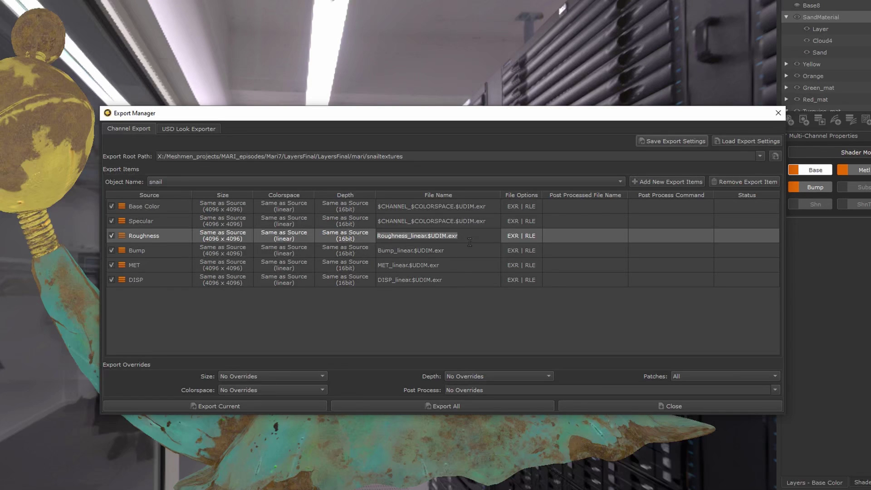
key(ctrl+v)
double_click(461, 254)
key(ctrl+v)
double_click(459, 266)
key(ctrl+v)
double_click(456, 281)
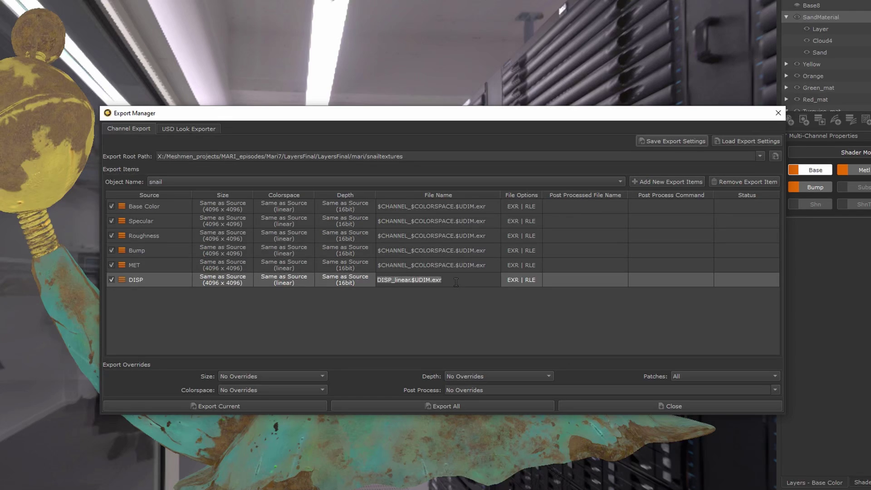
key(ctrl+v)
click(471, 269)
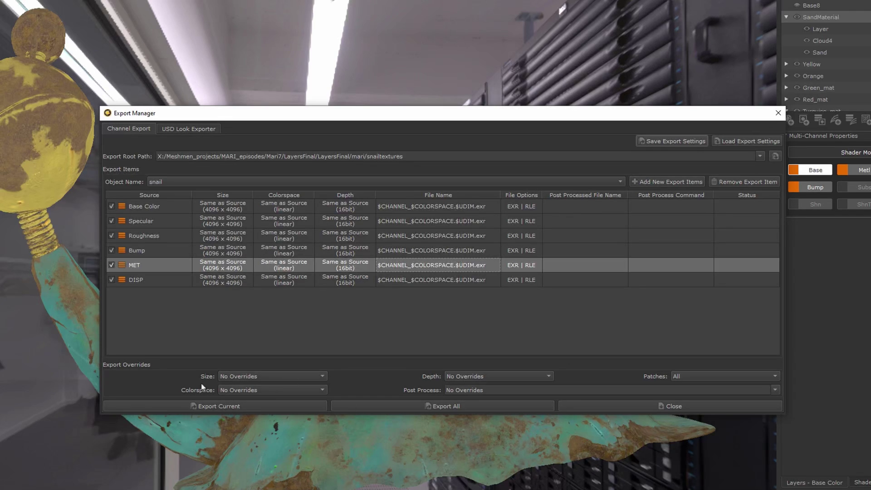
click(257, 378)
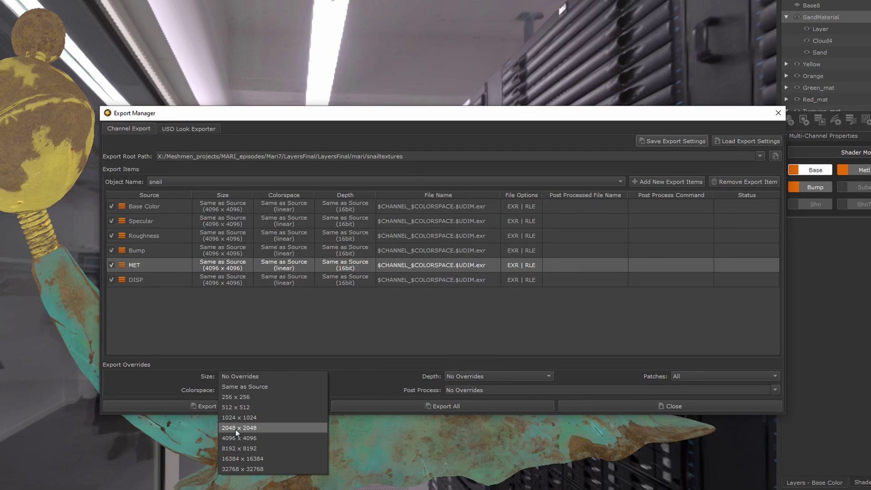
click(345, 351)
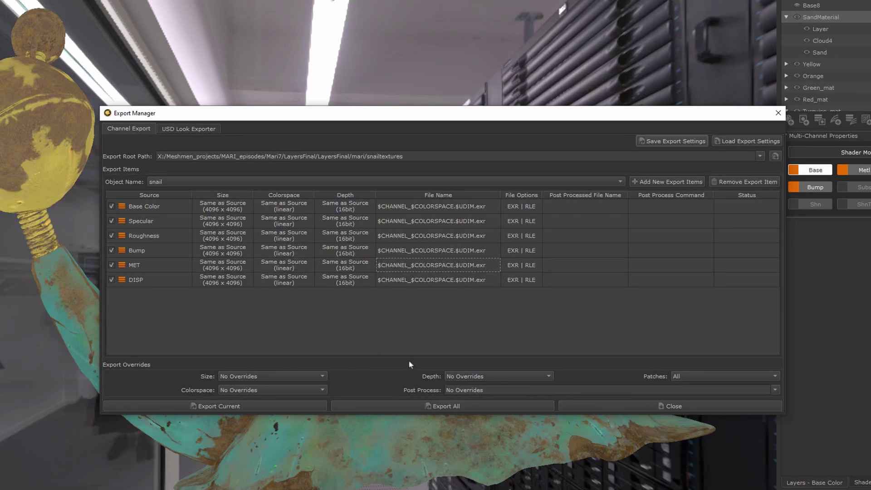
click(484, 377)
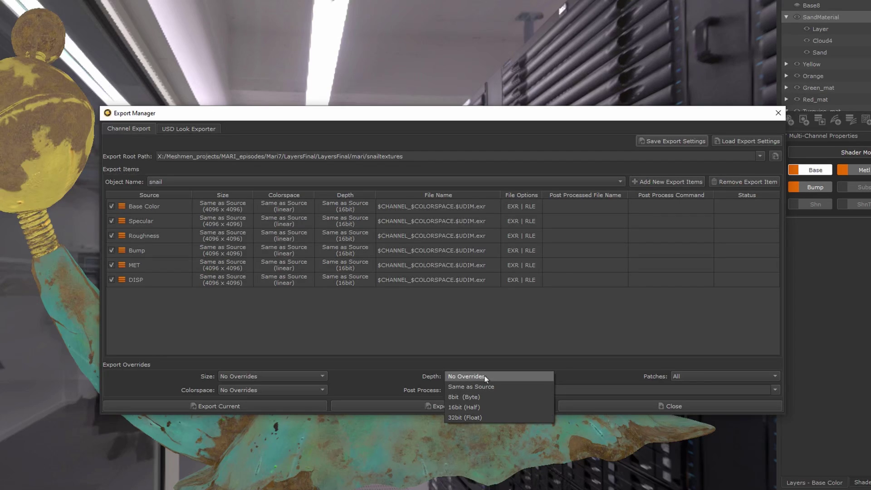
click(451, 346)
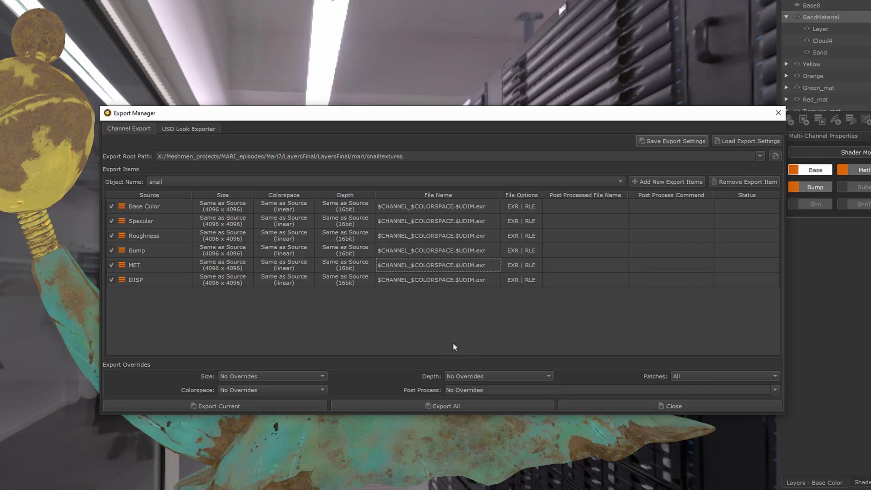
click(254, 392)
click(161, 356)
click(695, 377)
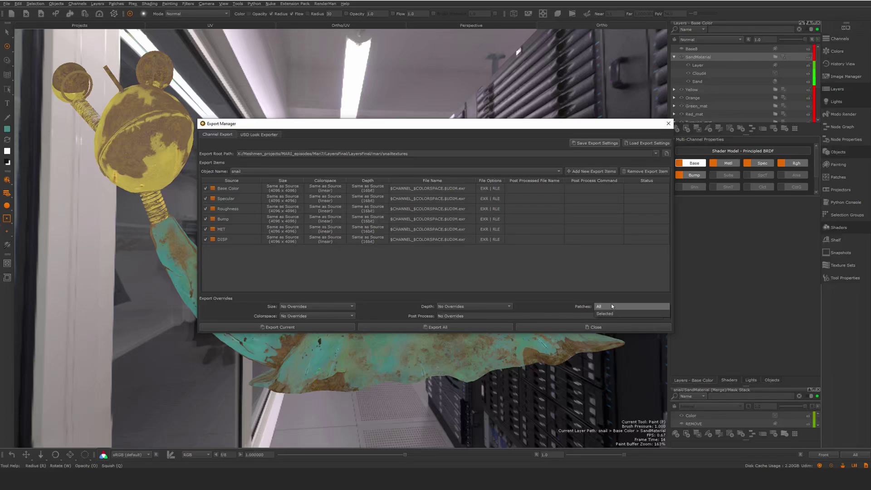
click(612, 306)
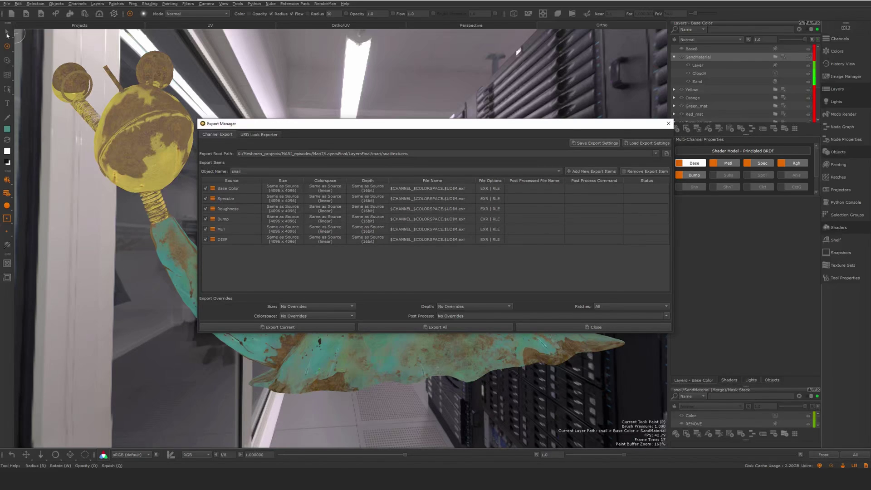
click(611, 307)
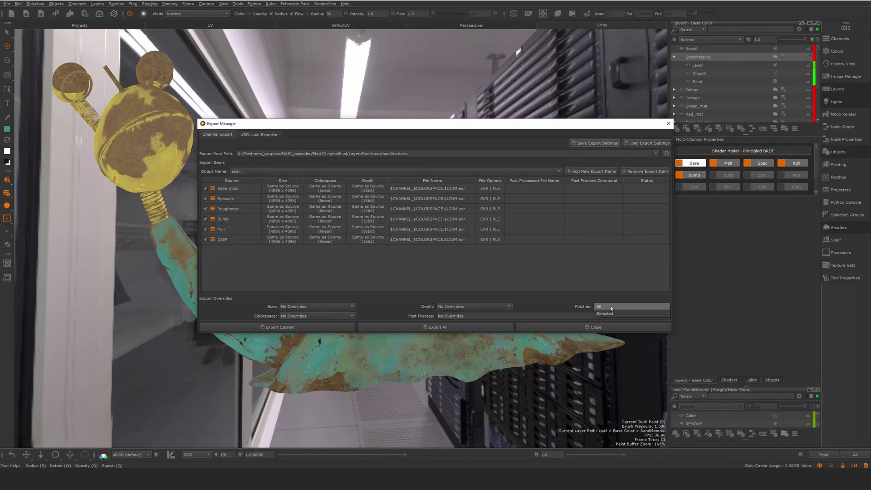
click(606, 313)
click(605, 306)
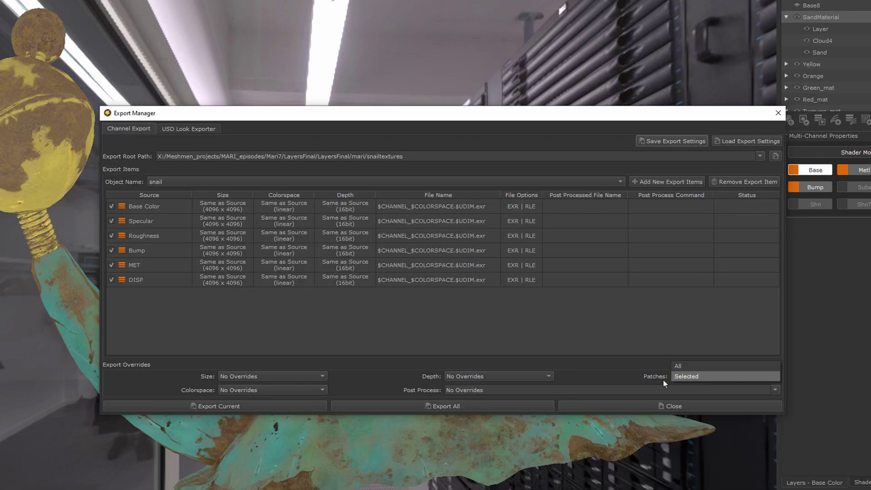
click(686, 369)
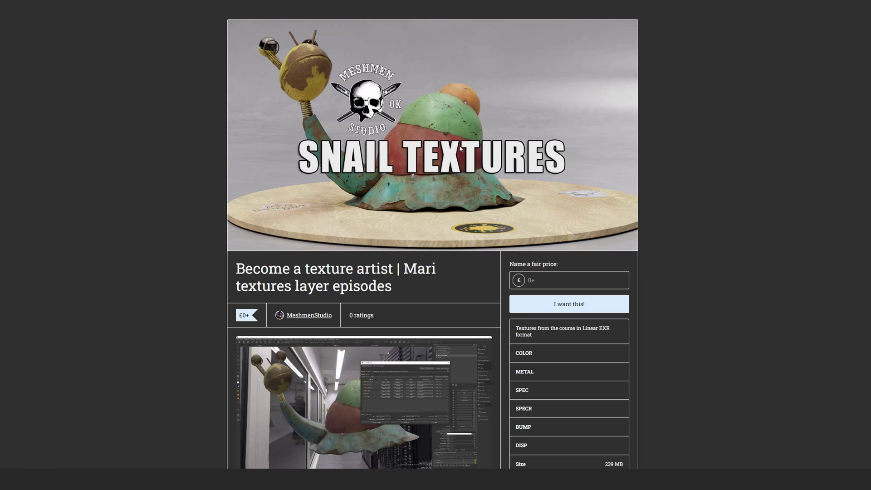
scroll(420, 156, down, 2)
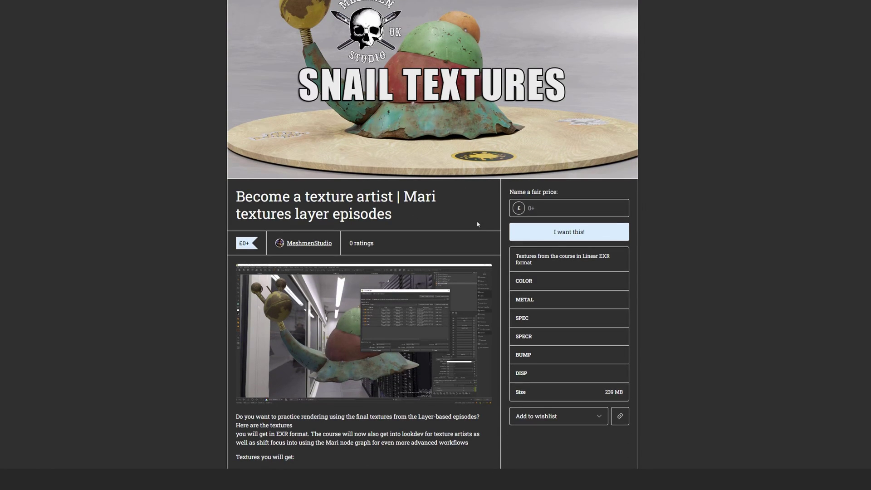
scroll(455, 183, up, 1)
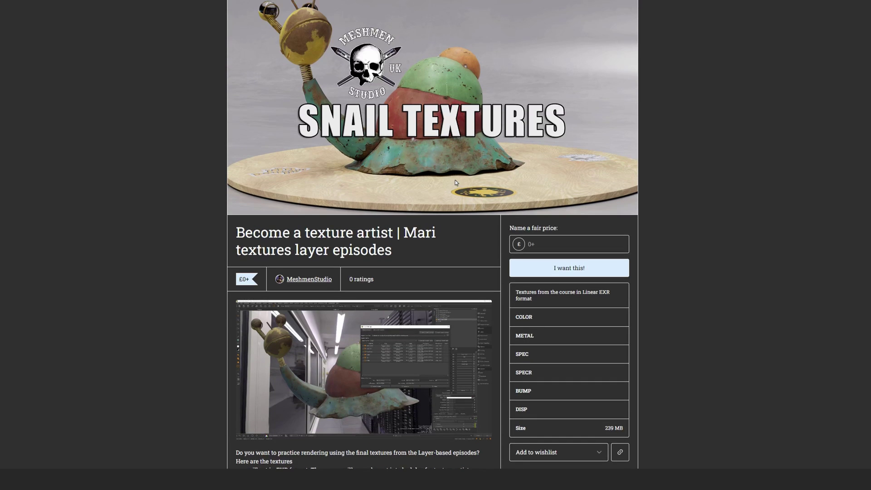
scroll(438, 169, down, 7)
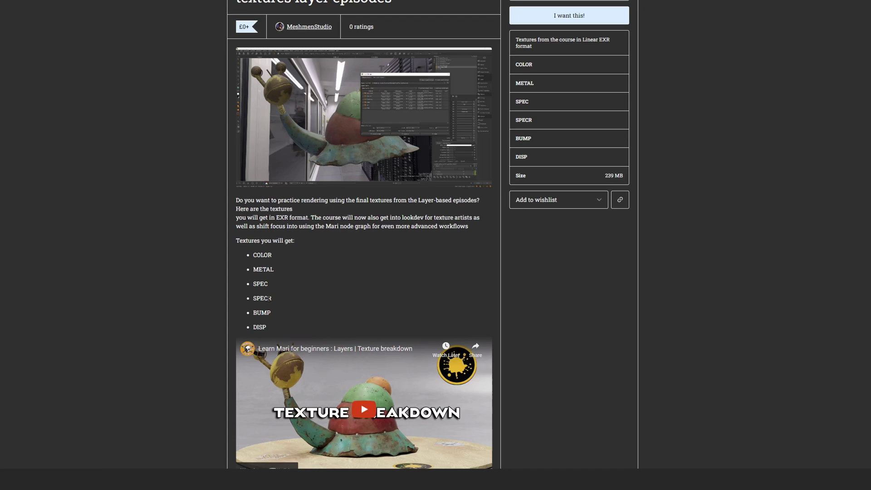
scroll(253, 165, up, 3)
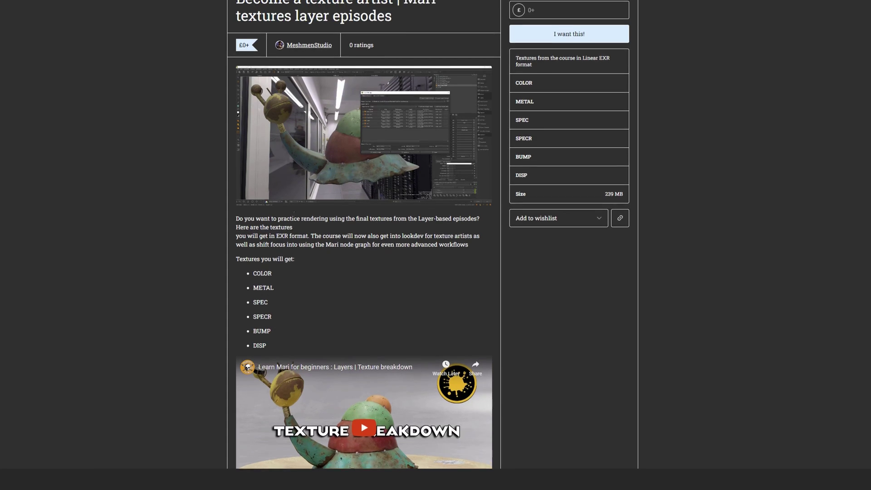
scroll(331, 185, up, 2)
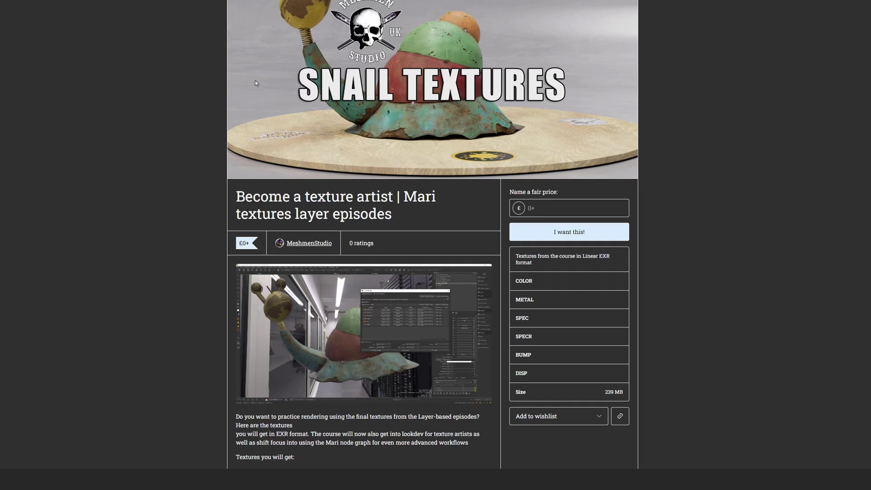
scroll(374, 132, up, 1)
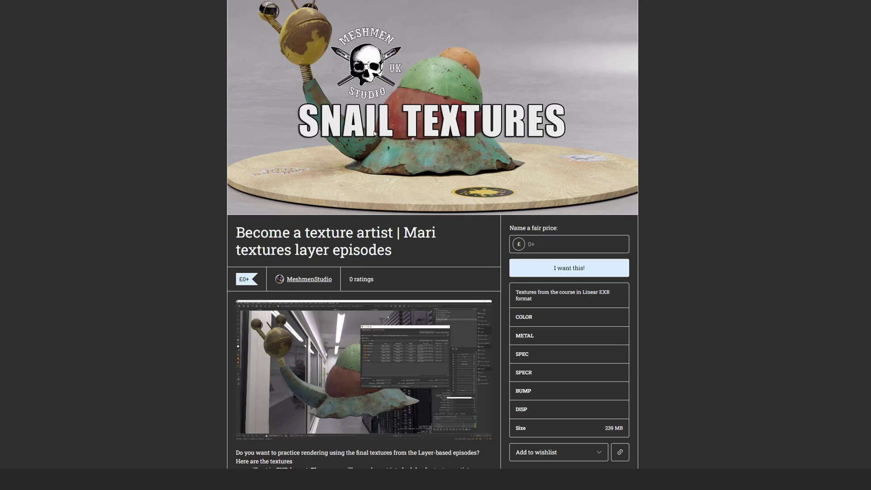